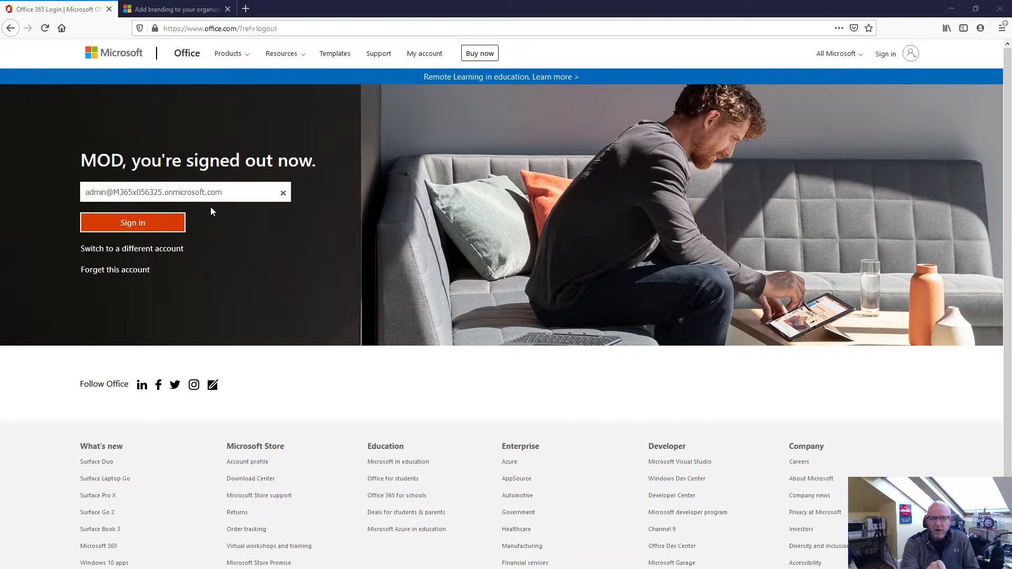
- Sign in to Office 365 with the remembered admin account, pasting the account password and choosing to stay signed in
left_click_drag(222, 191, 113, 191)
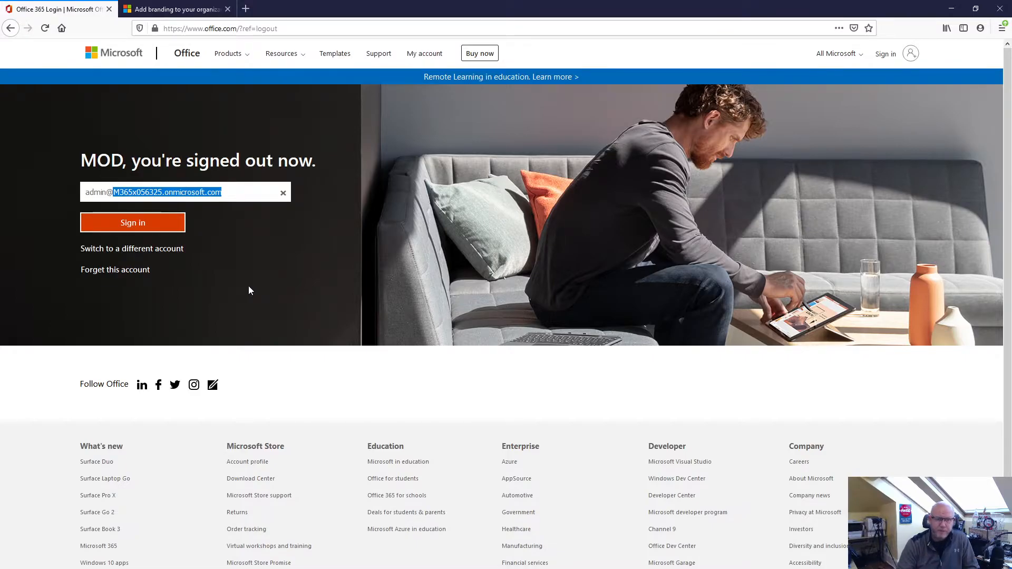
key("Return")
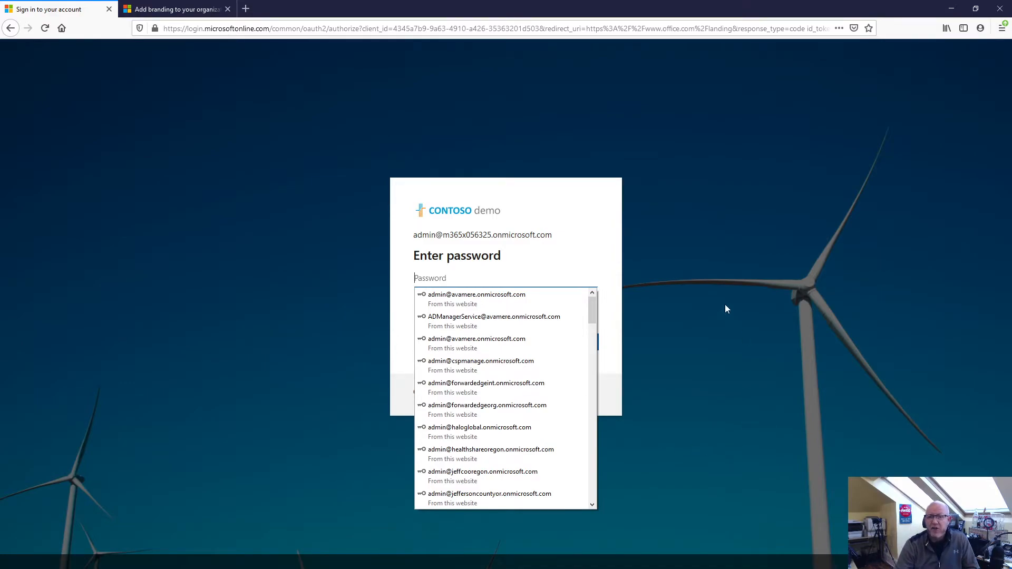
left_click(633, 231)
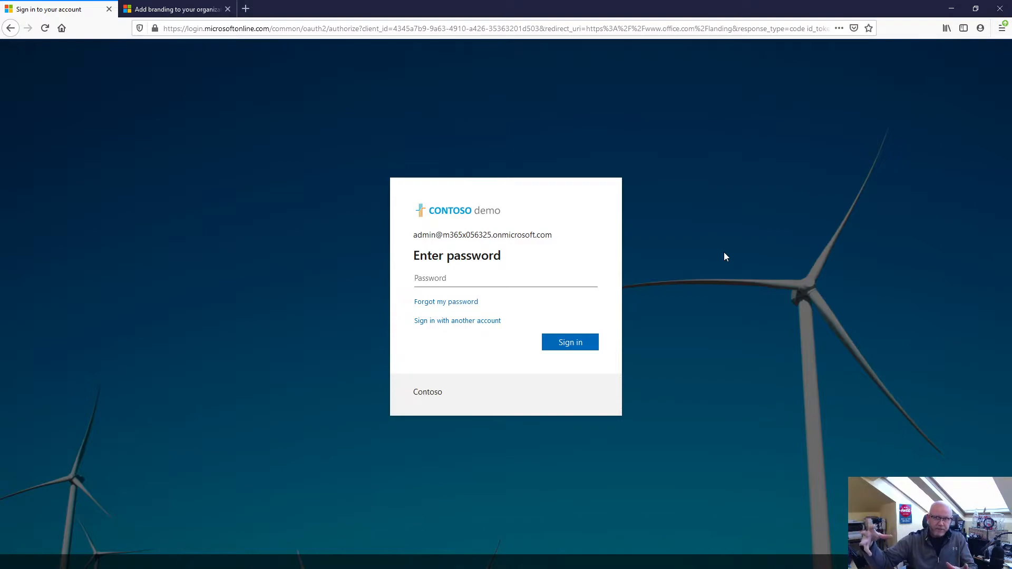
left_click(471, 278)
right_click(472, 278)
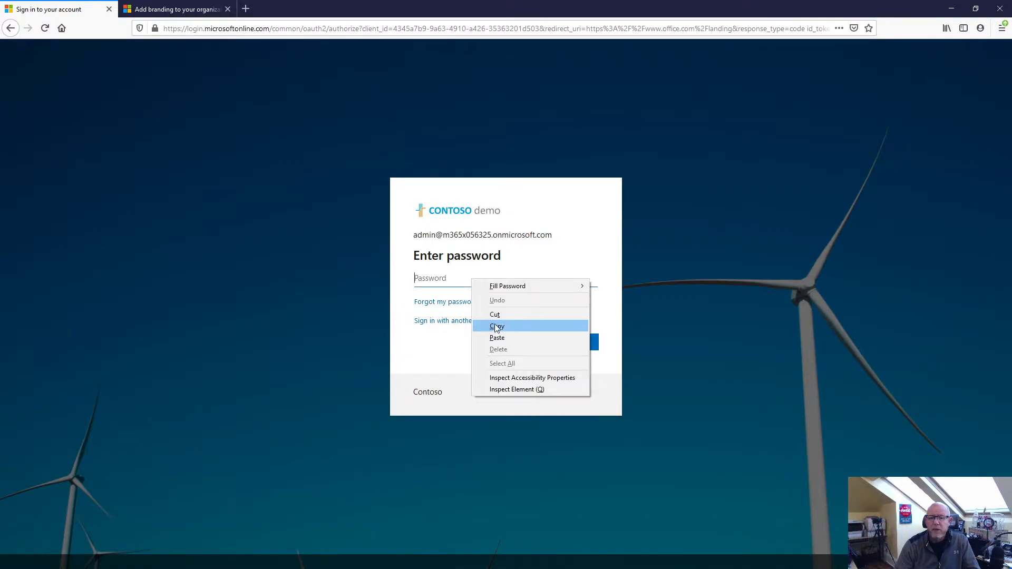
left_click(501, 342)
left_click(569, 342)
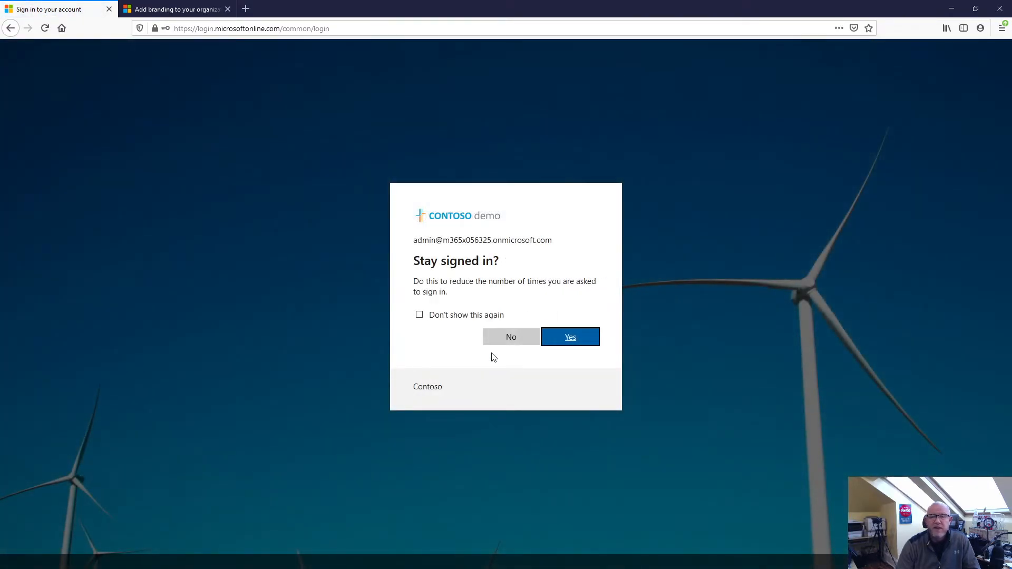
left_click(571, 343)
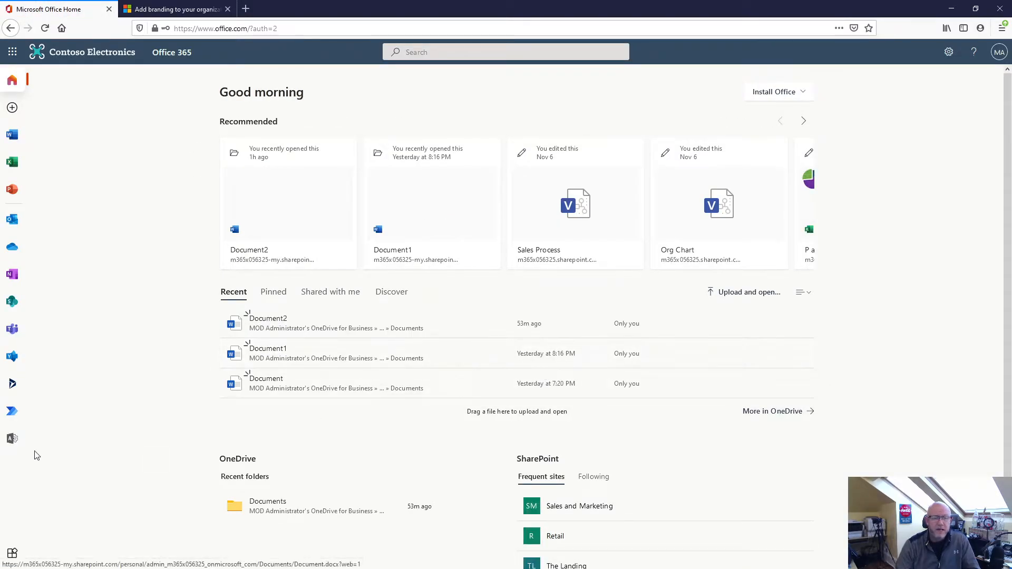
- Open the Microsoft 365 admin center and go from there to the Azure Active Directory admin center
left_click(11, 439)
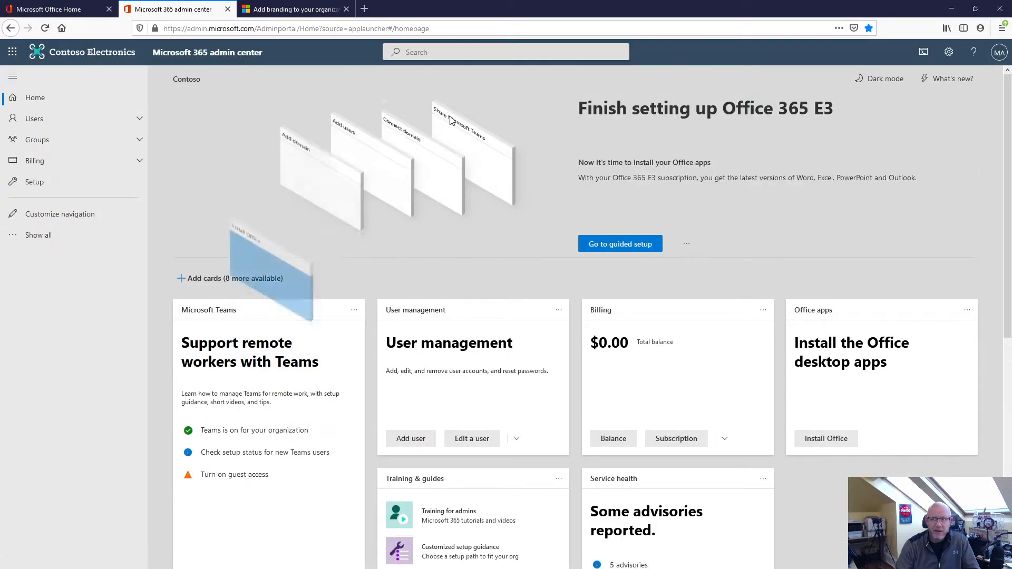
left_click(37, 237)
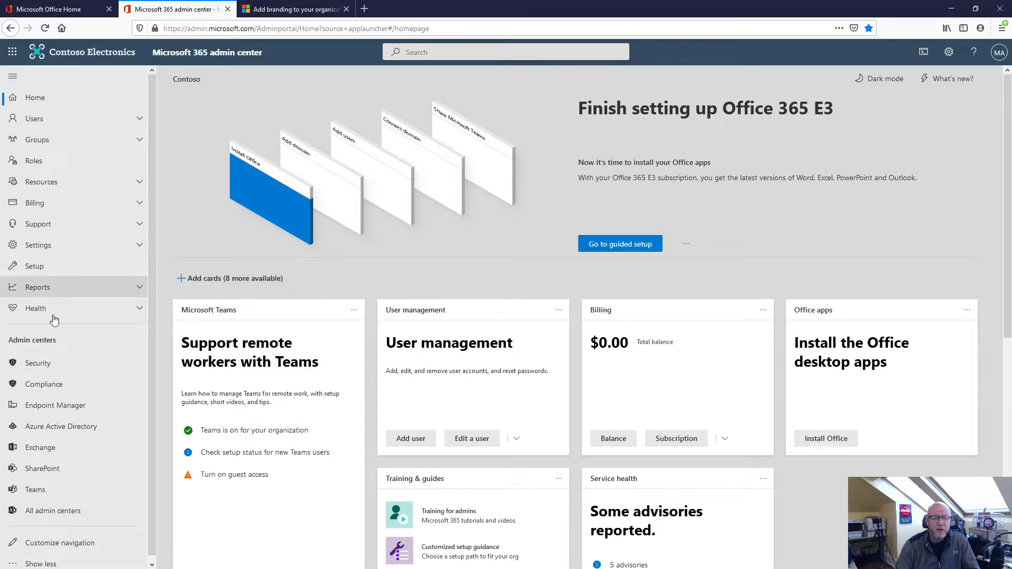
left_click(67, 433)
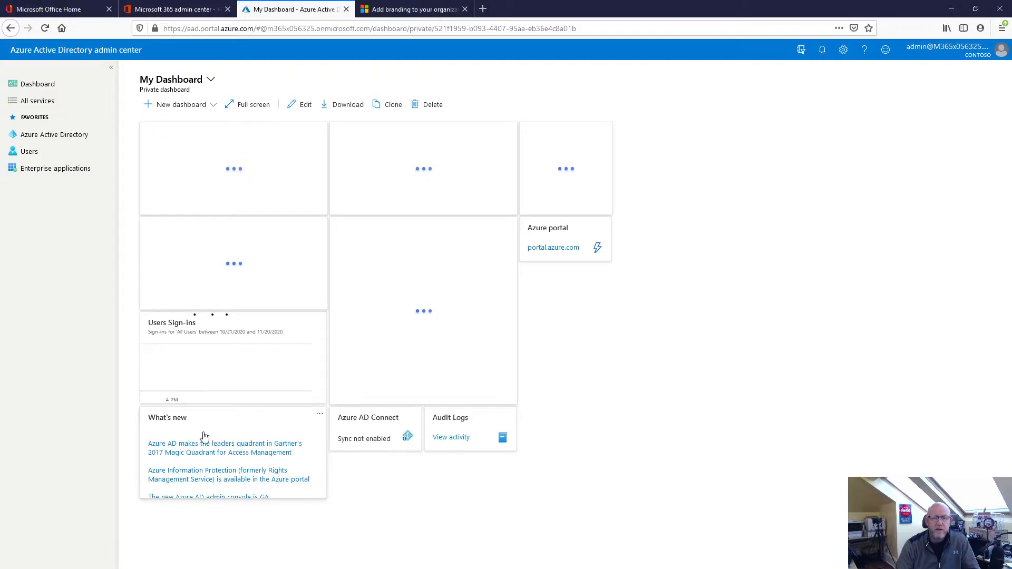
- Open the Default locale's company branding for editing in the Contoso Azure Active Directory
left_click(69, 136)
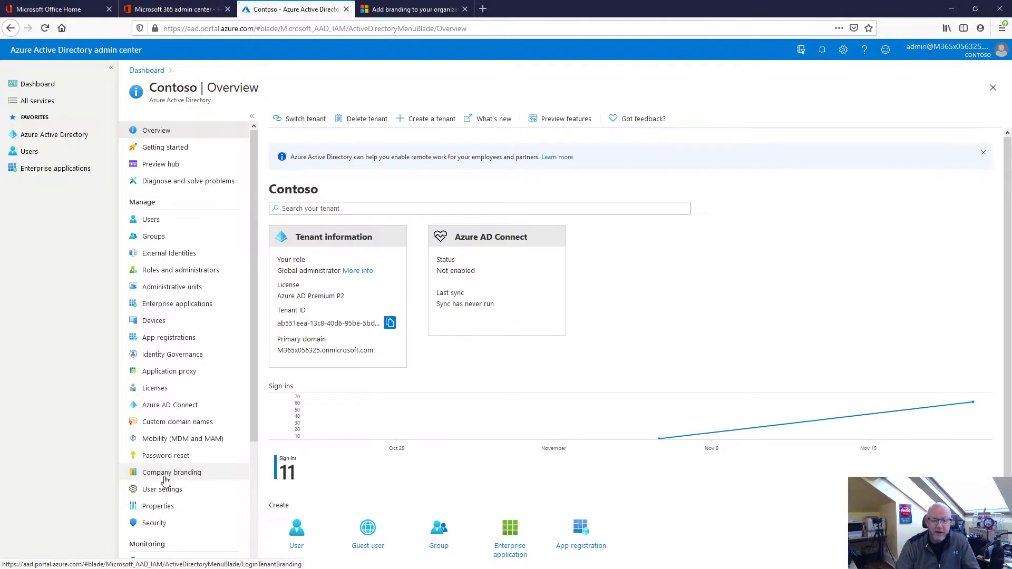
left_click(165, 474)
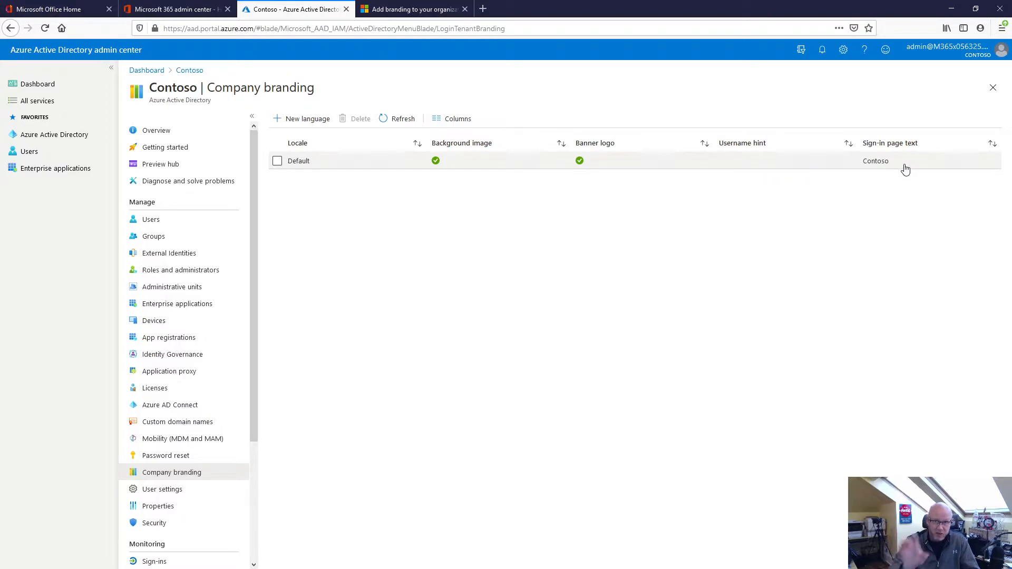
left_click(343, 160)
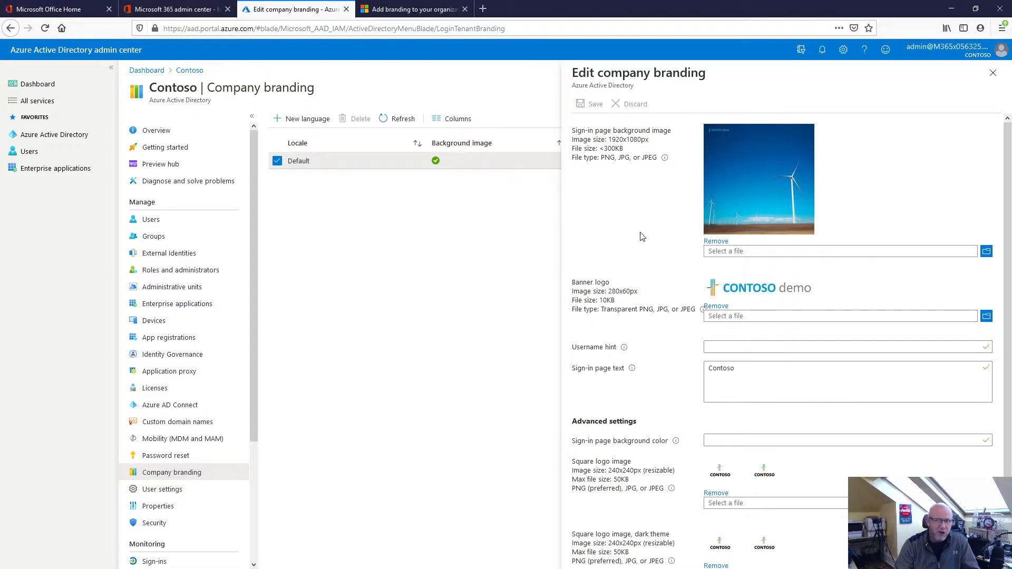
- Examine the company branding options, including username hint, sign-in page text and its formatting help, background color and square logos
scroll(662, 324, "down", 2)
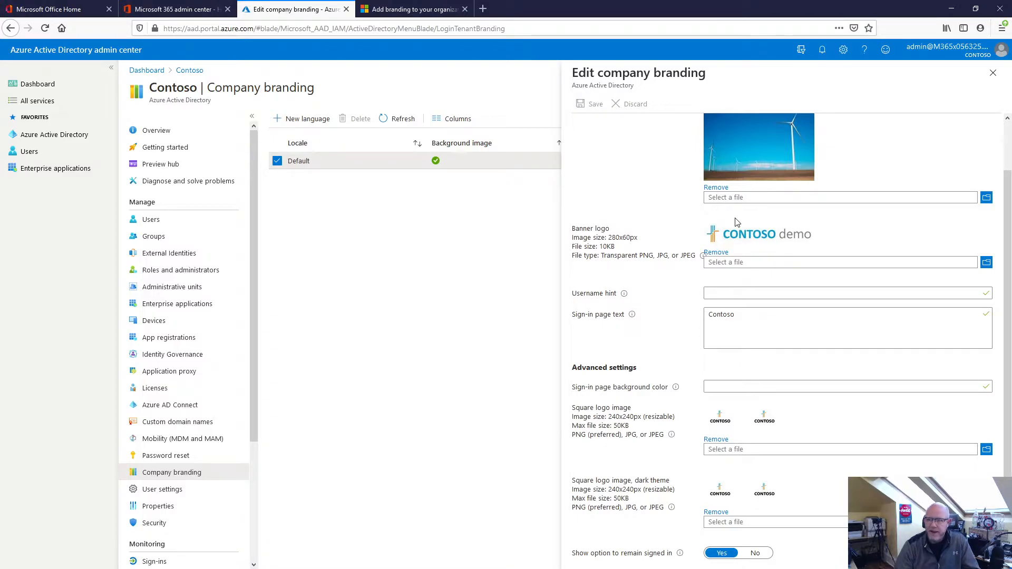
left_click(726, 293)
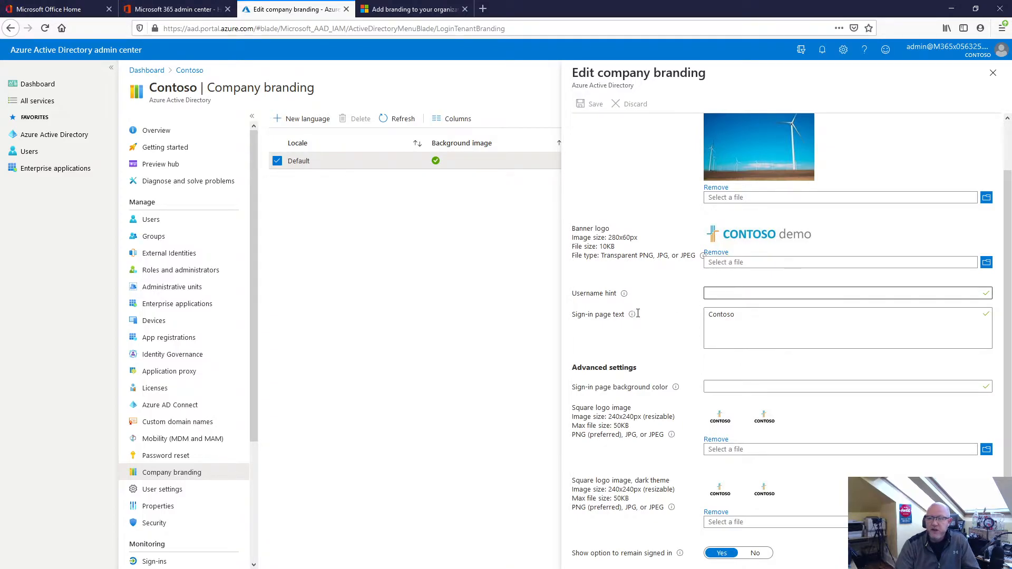
mouse_move(634, 315)
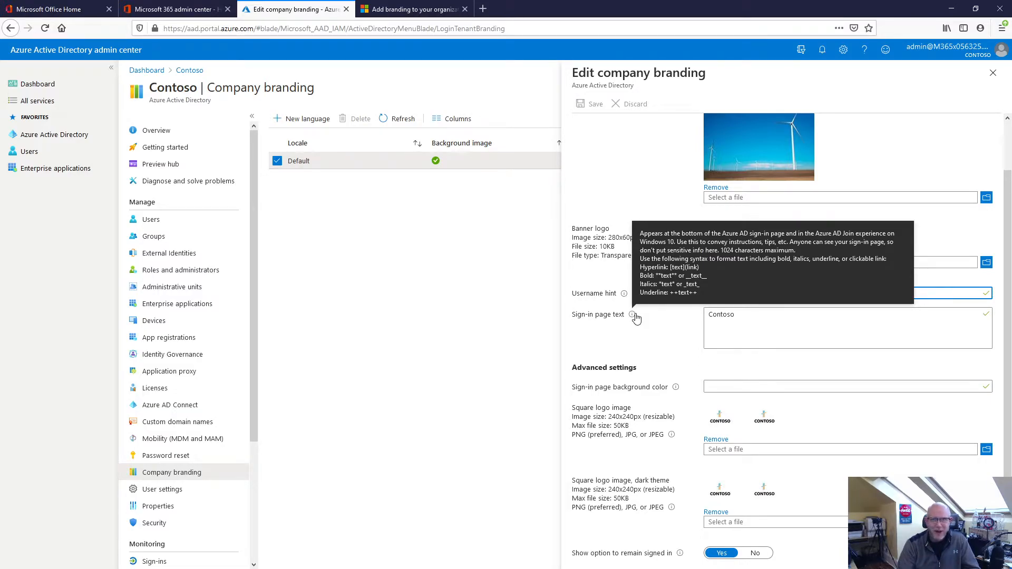
left_click(618, 342)
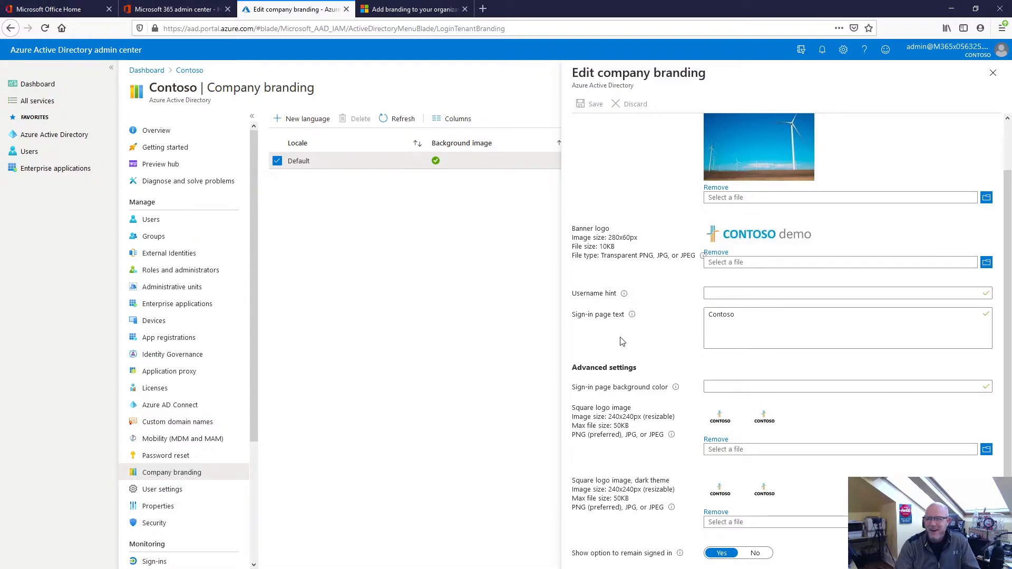
left_click(755, 323)
key("ctrl+a")
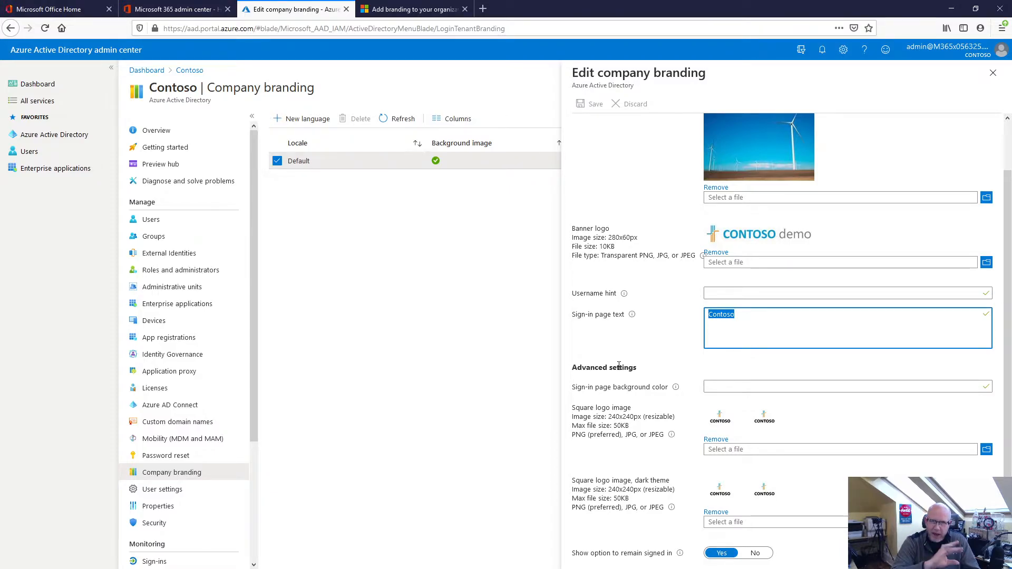
left_click(620, 365)
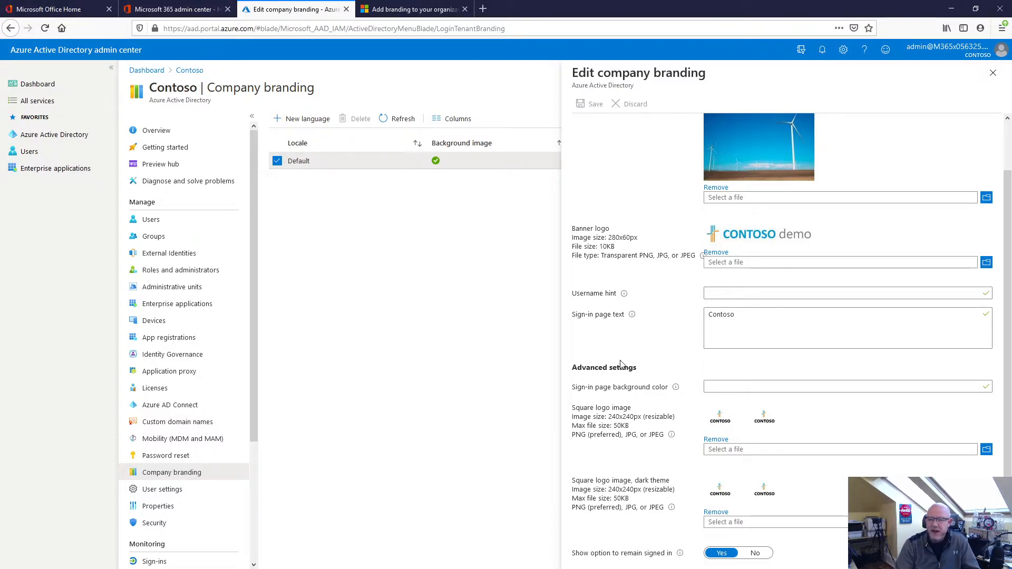
scroll(625, 374, "down", 1)
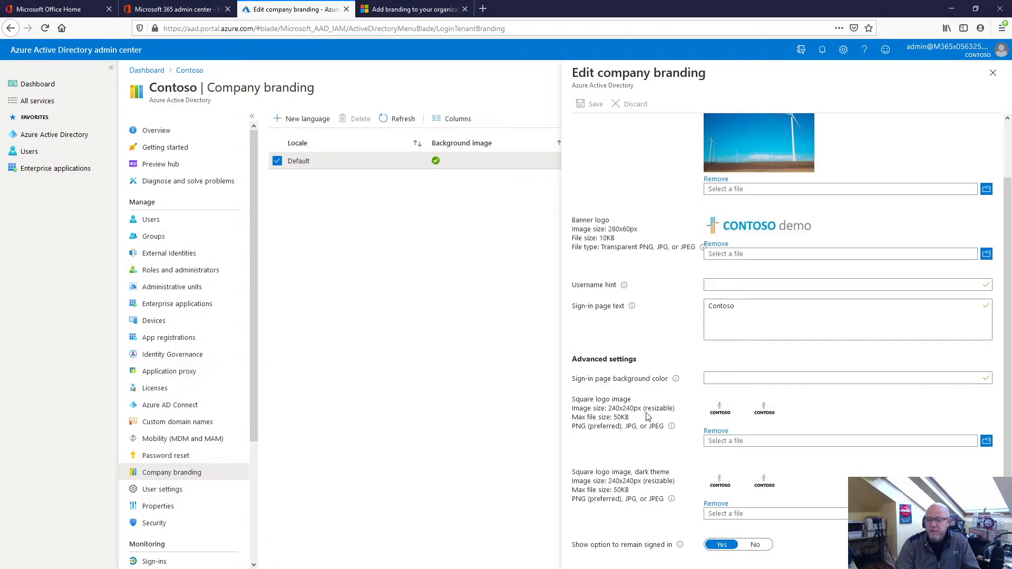
mouse_move(677, 384)
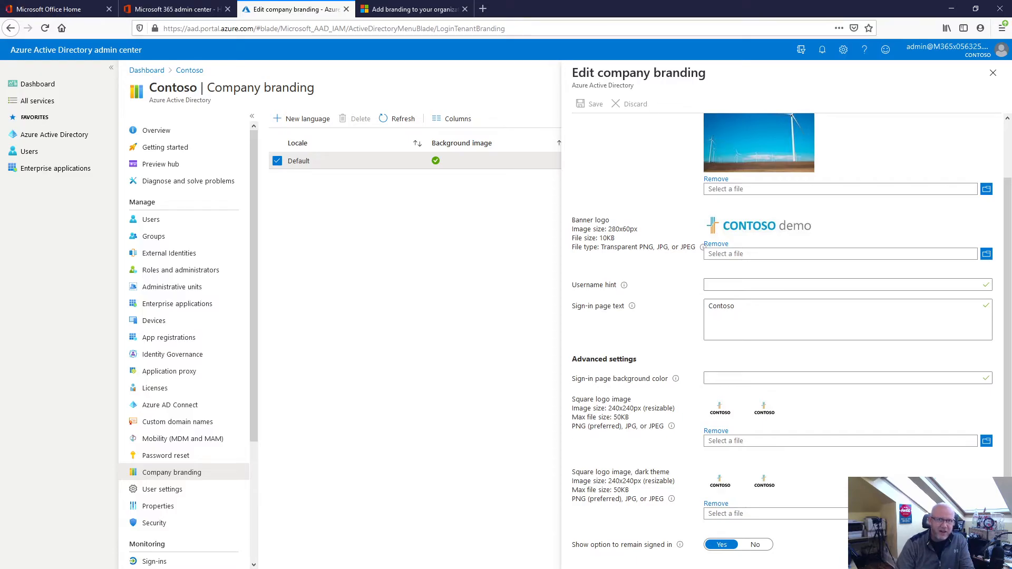
- Return to the Microsoft 365 admin center and open Custom themes in the organization profile of Org settings
left_click(171, 10)
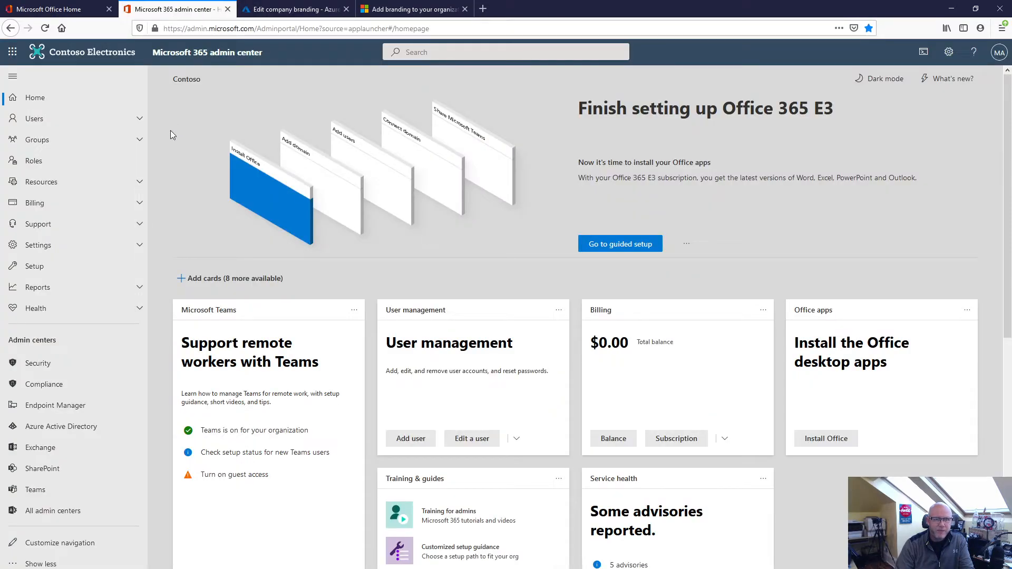
left_click(77, 249)
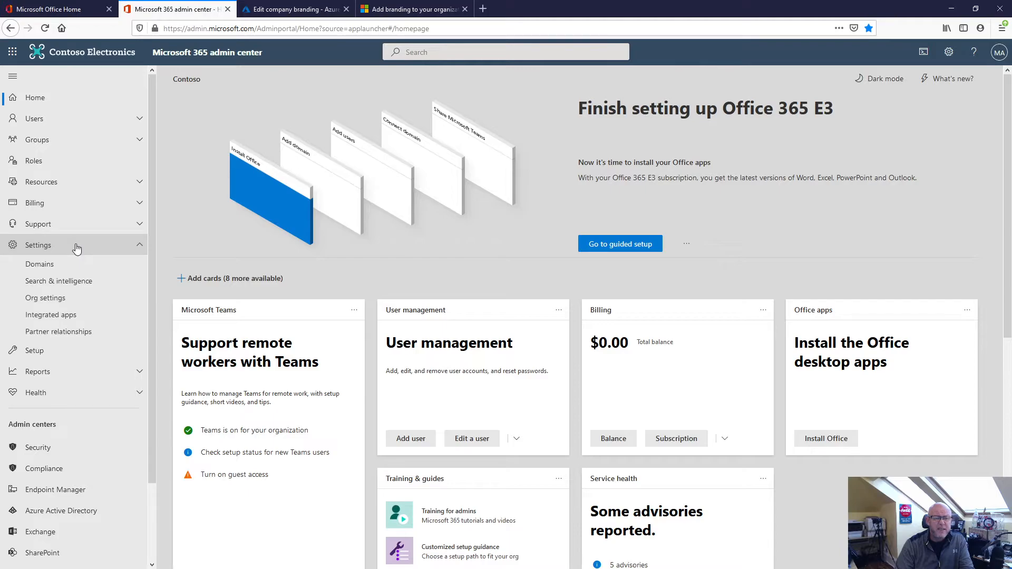
left_click(59, 301)
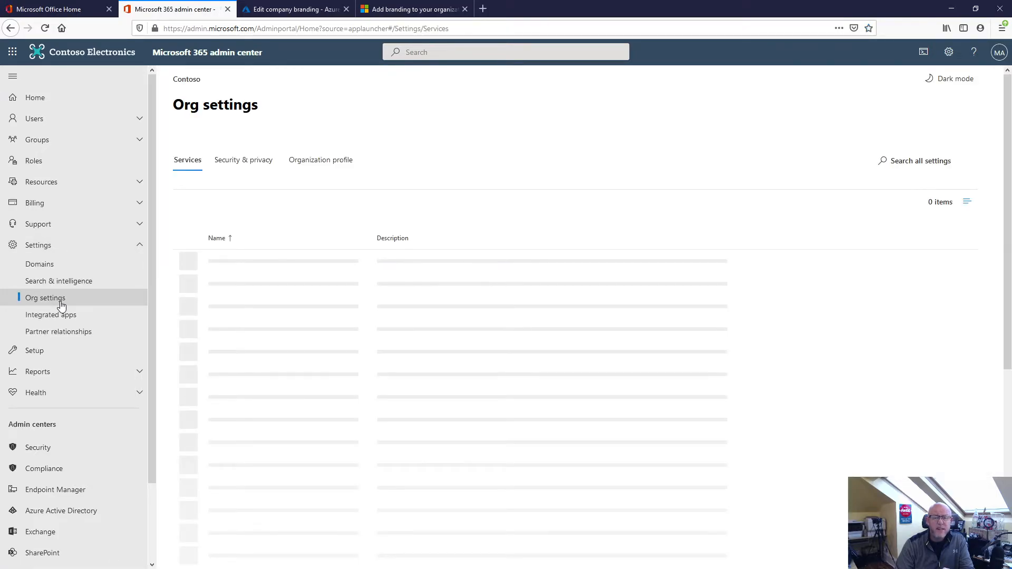
left_click(307, 161)
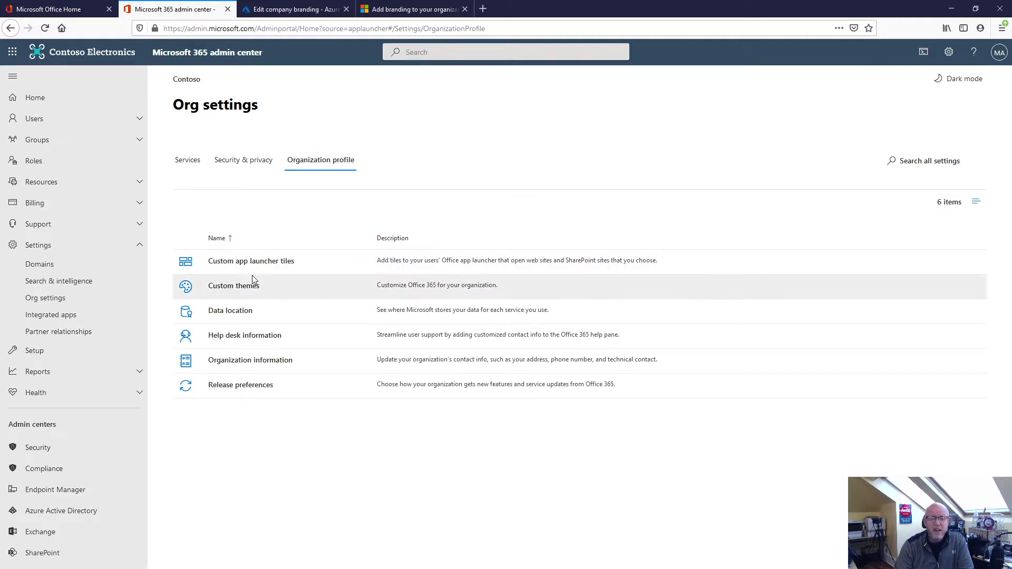
left_click(250, 290)
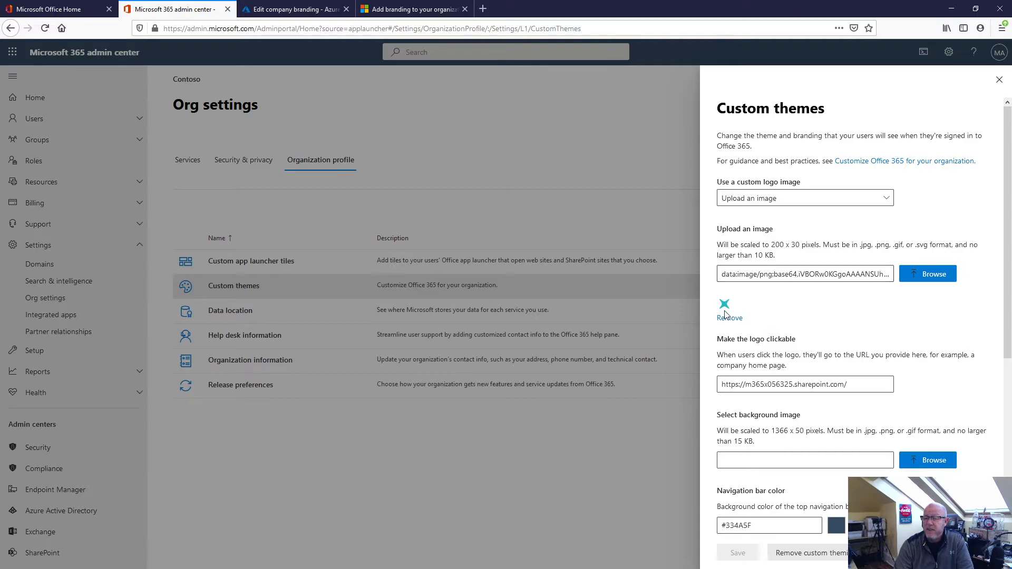
- Prevent users from overriding their theme, show the user's display name, save the custom theme and close its settings
scroll(805, 336, "down", 2)
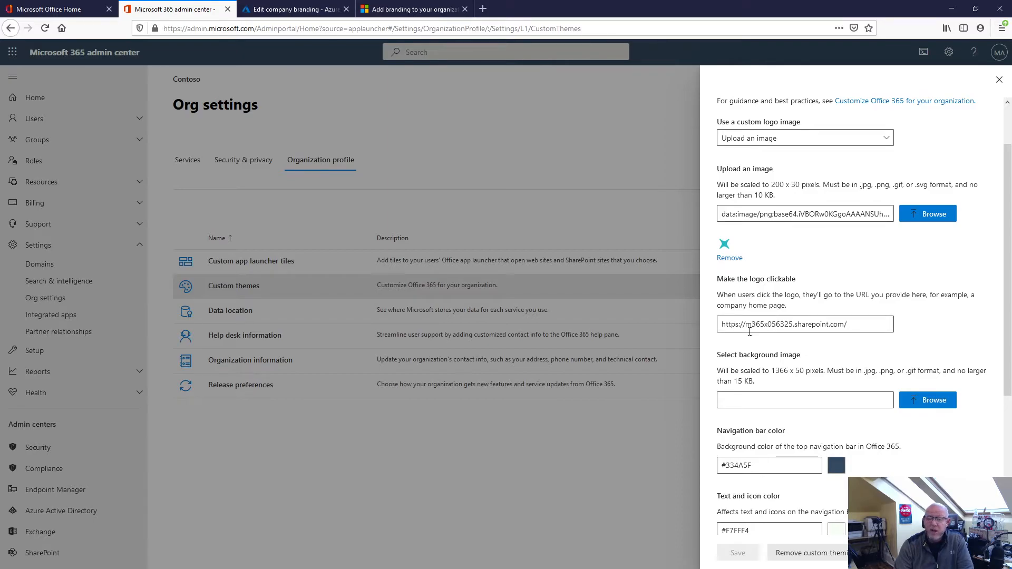
scroll(810, 360, "down", 4)
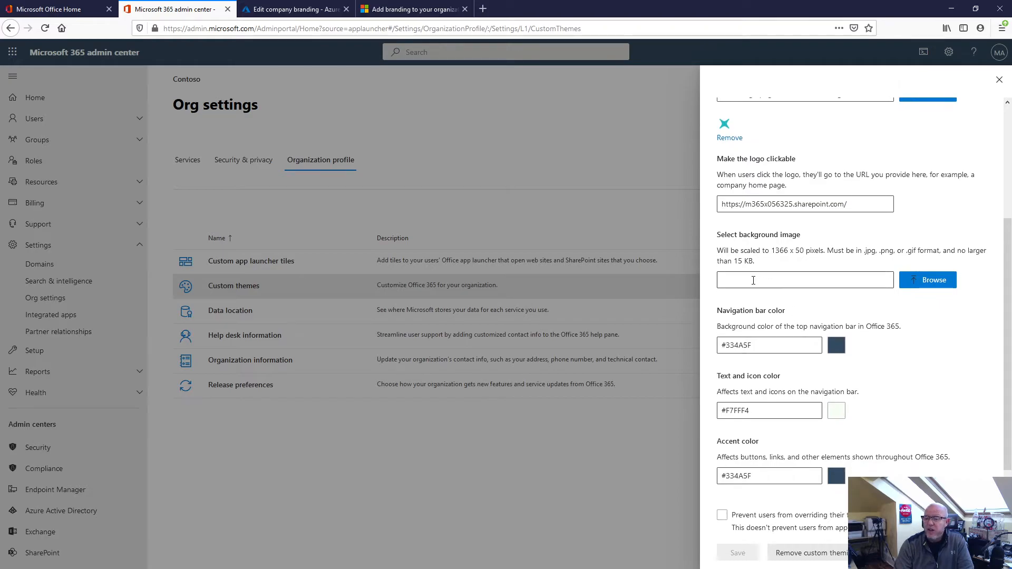
scroll(753, 280, "down", 3)
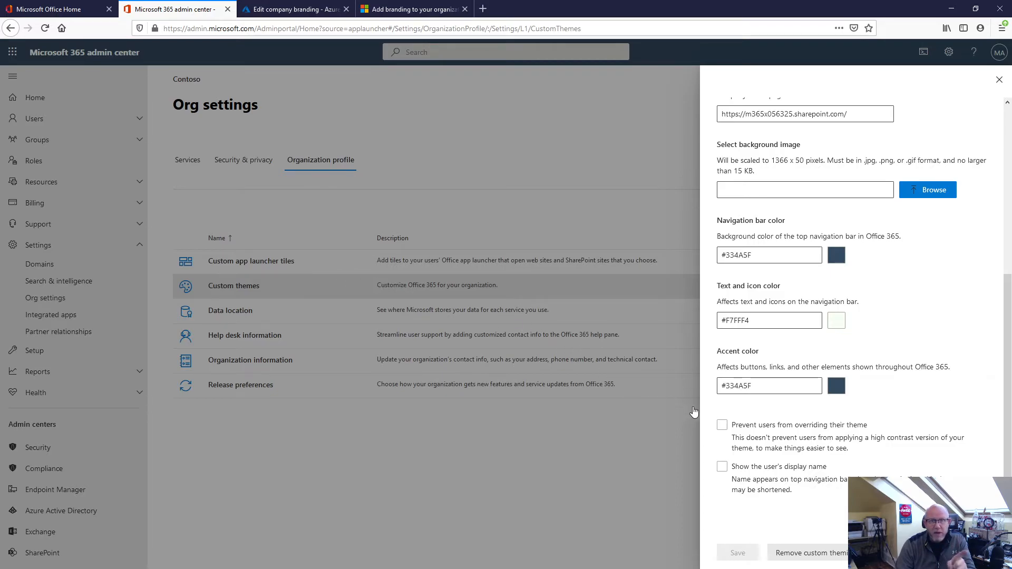
left_click(731, 427)
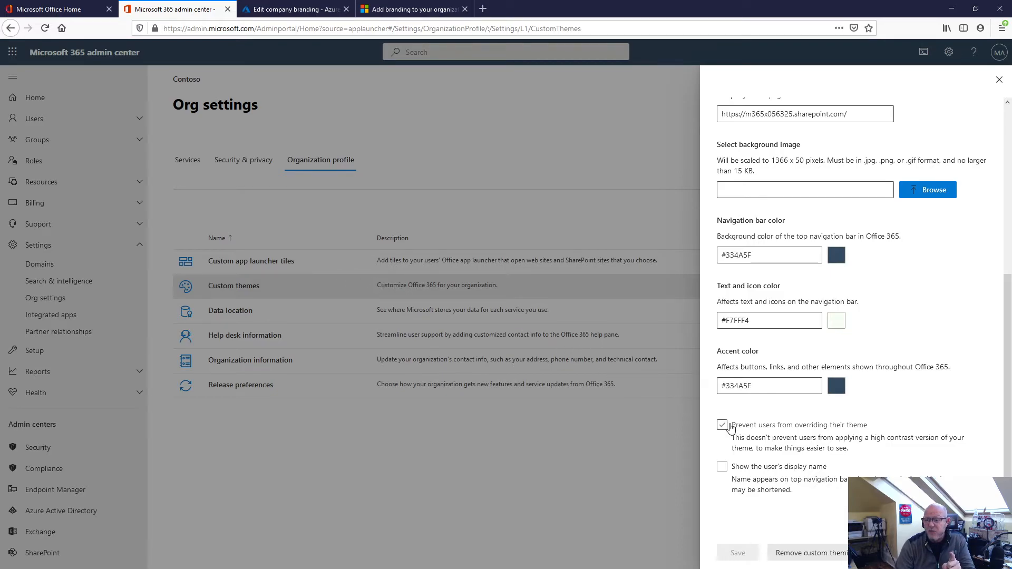
left_click(730, 427)
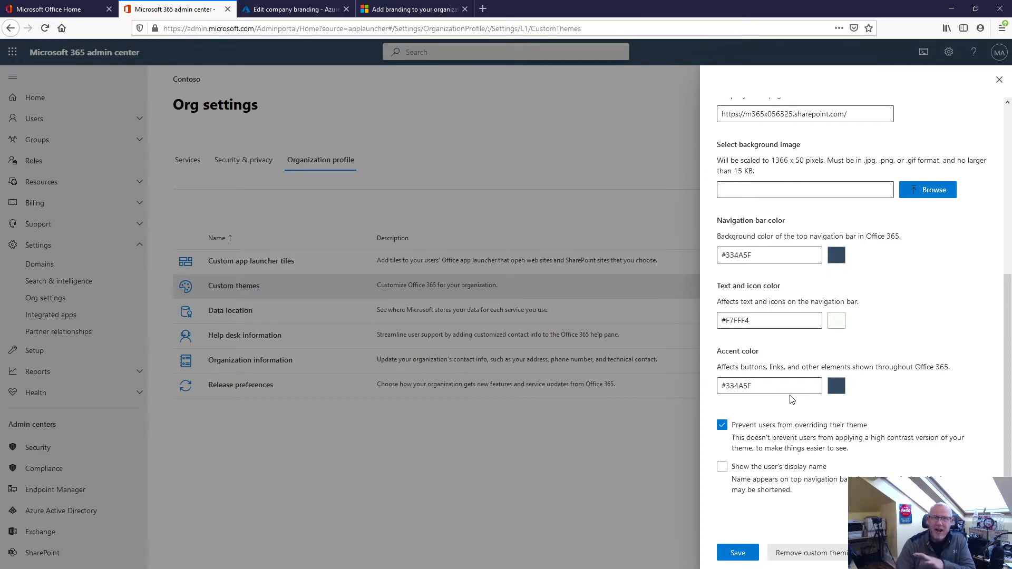
left_click(737, 468)
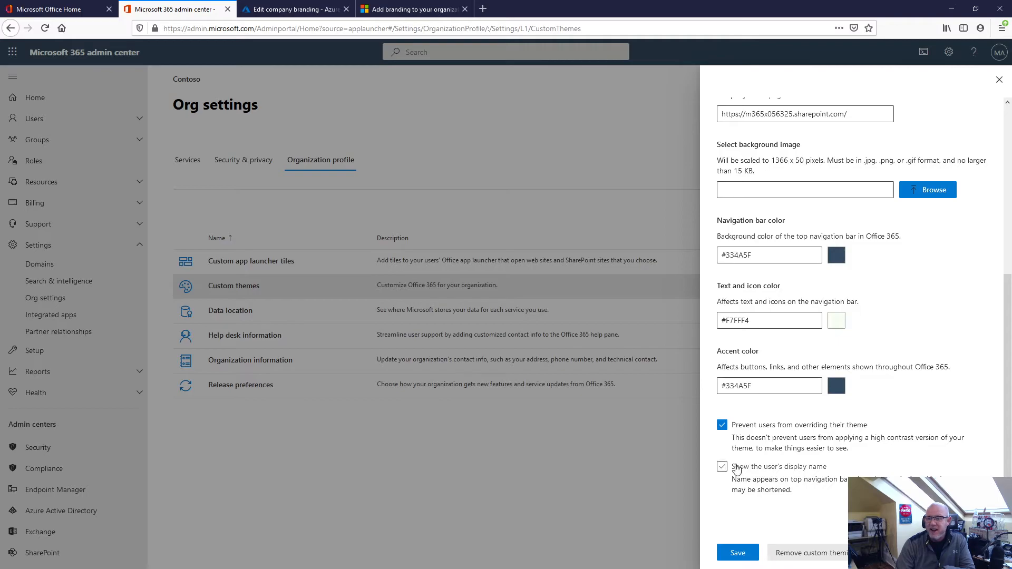
left_click(737, 468)
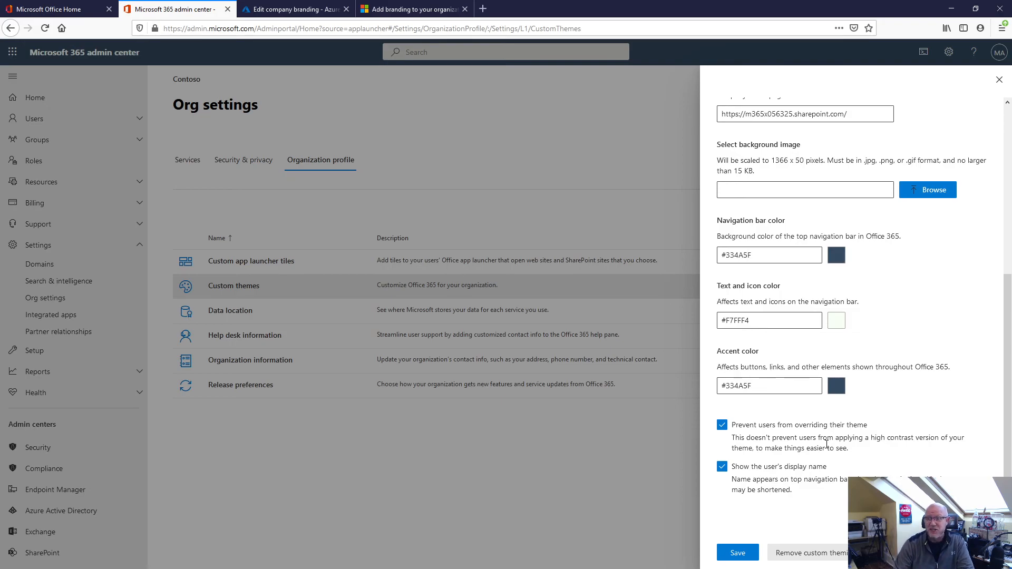
left_click(738, 552)
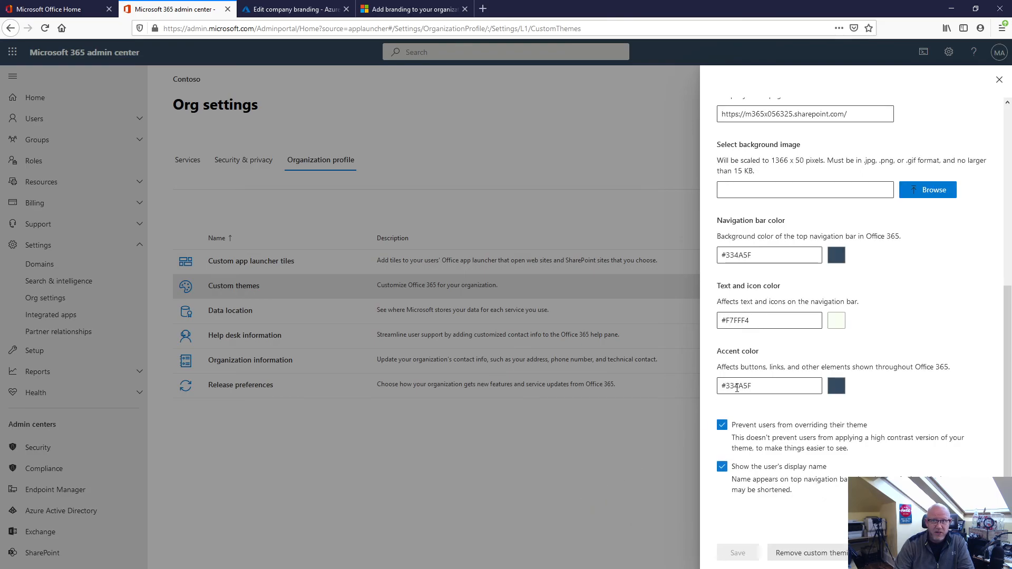
left_click(999, 80)
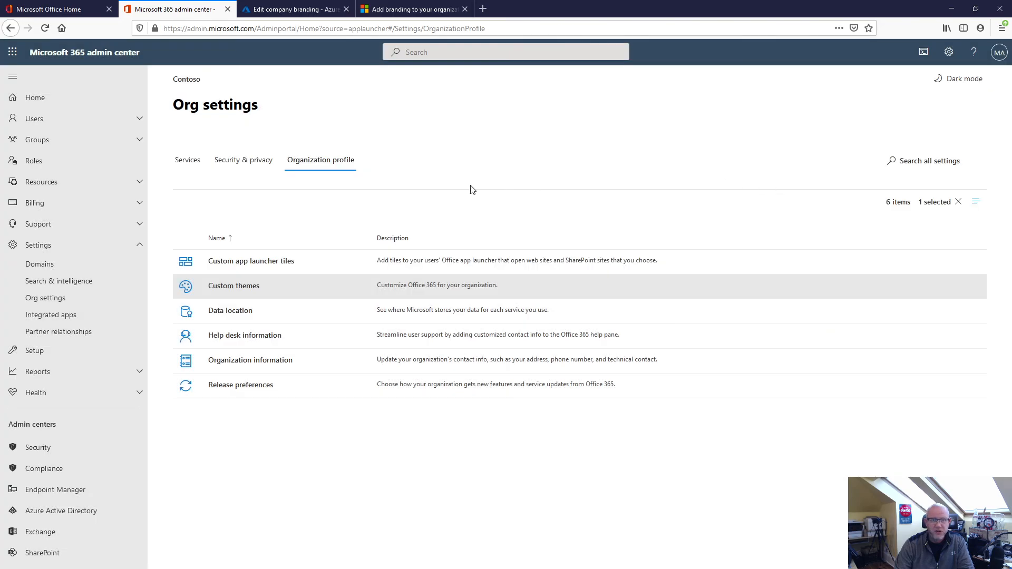